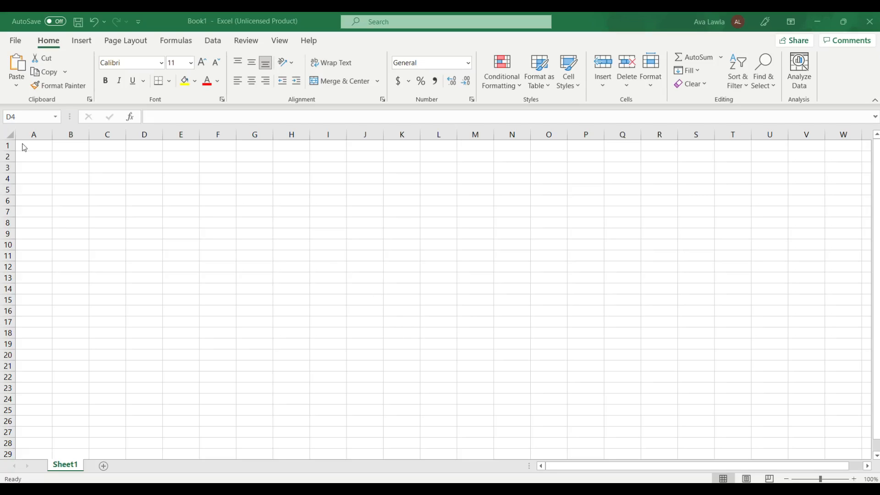
Step: Enter the column headers "First Name" in A1 and "Last Name" in B1
left_click(42, 150)
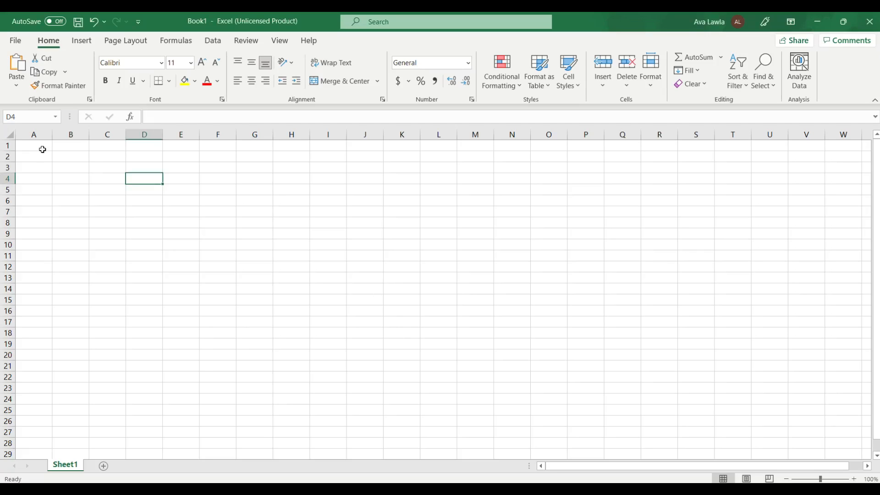
left_click(42, 148)
type("Fri")
key("BackSpace")
key("BackSpace")
type("irst Name")
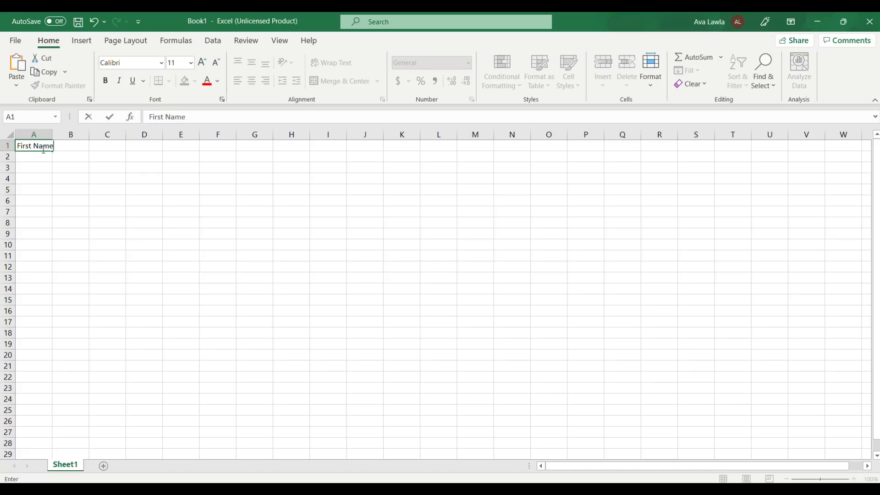
key("Tab")
type("La")
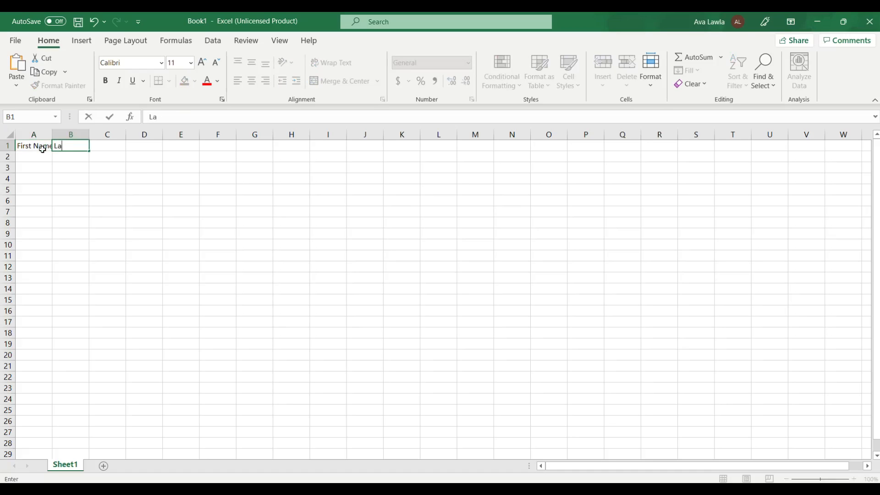
type("st Name")
key("Return")
Step: Enter the first person's first name in A2 and last name in B2, and widen column B slightly
type("Ava")
key("Tab")
type("Lawla")
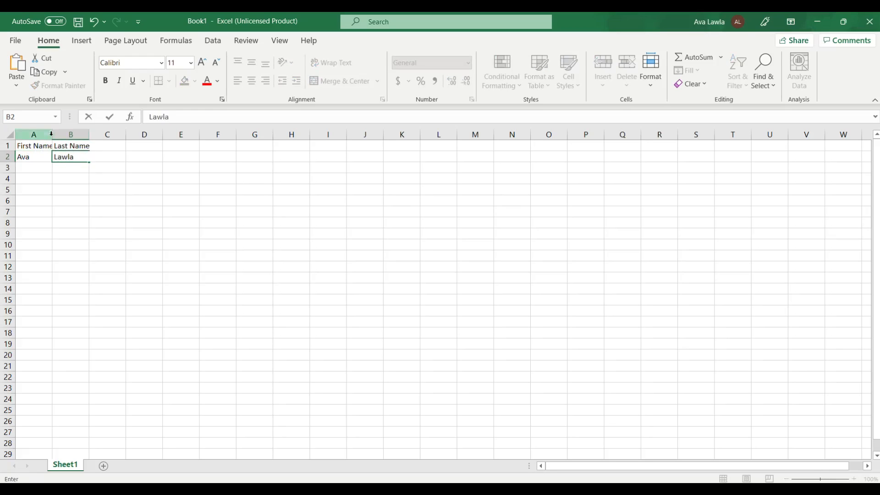
left_click(118, 231)
left_click_drag(91, 137, 104, 137)
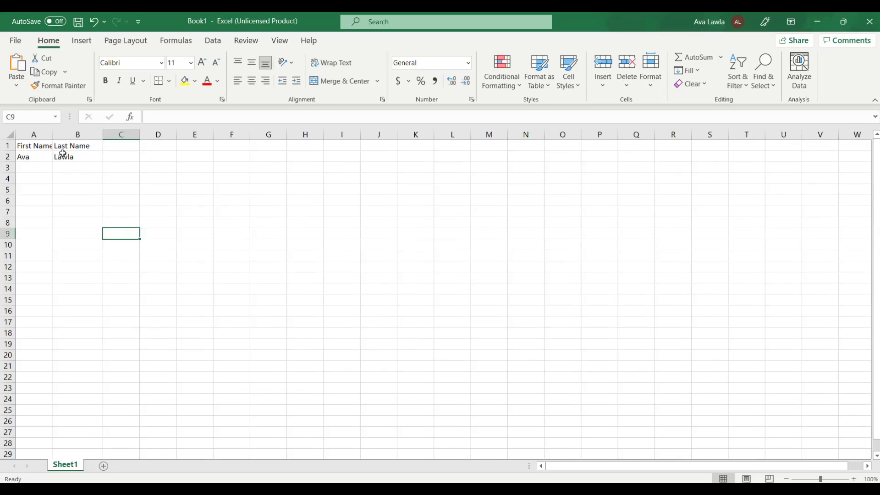
Step: Add the header "Name" in D1
left_click(156, 148)
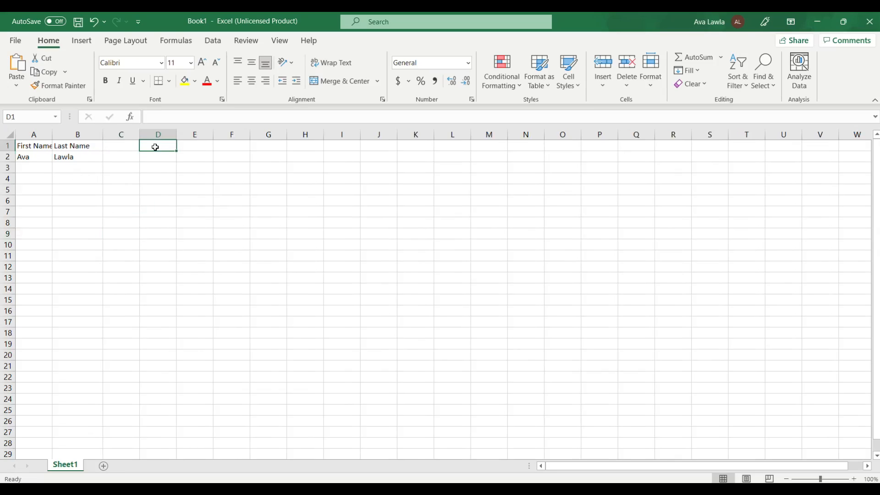
type("Name")
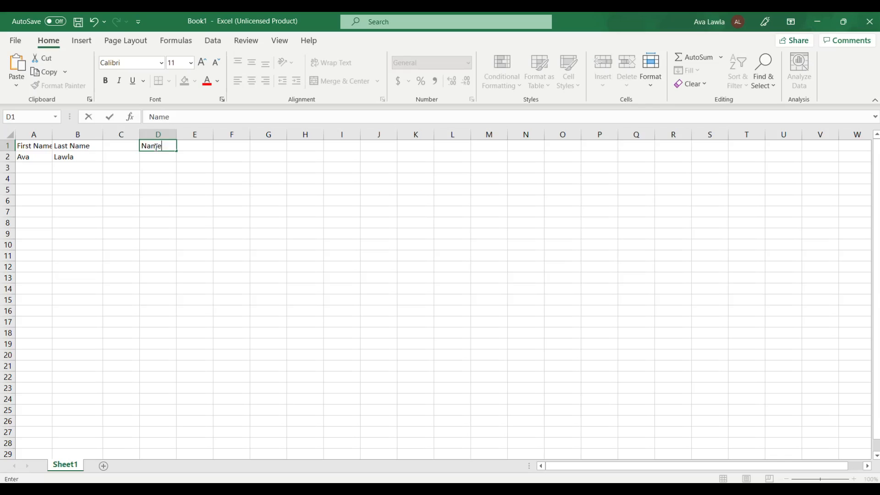
left_click(159, 157)
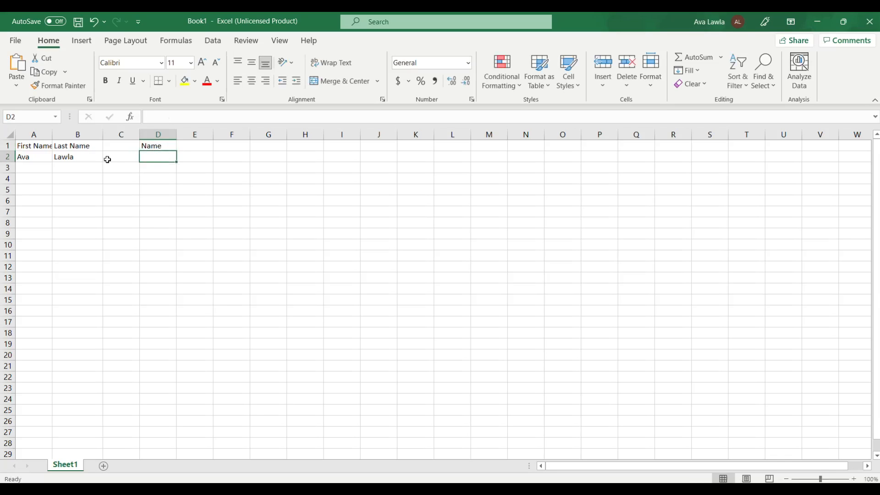
Step: Enter the first and last names of two more people in A3:B4
left_click(36, 174)
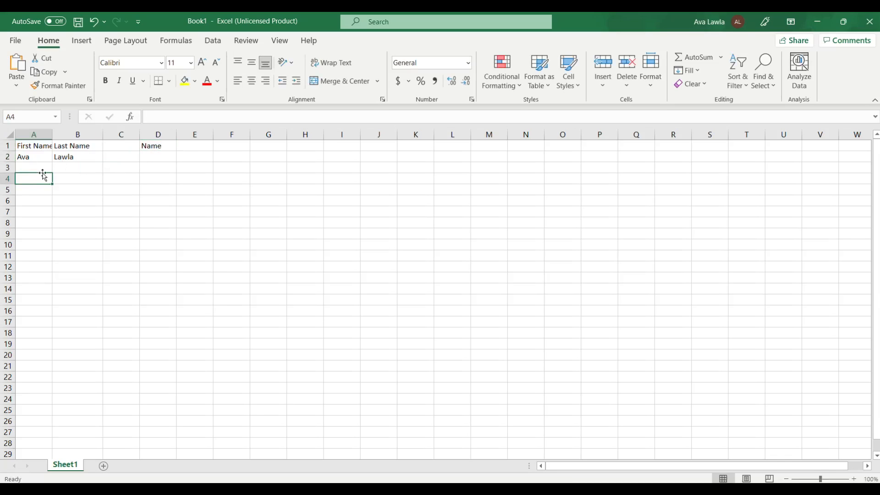
left_click(42, 167)
type("Mary")
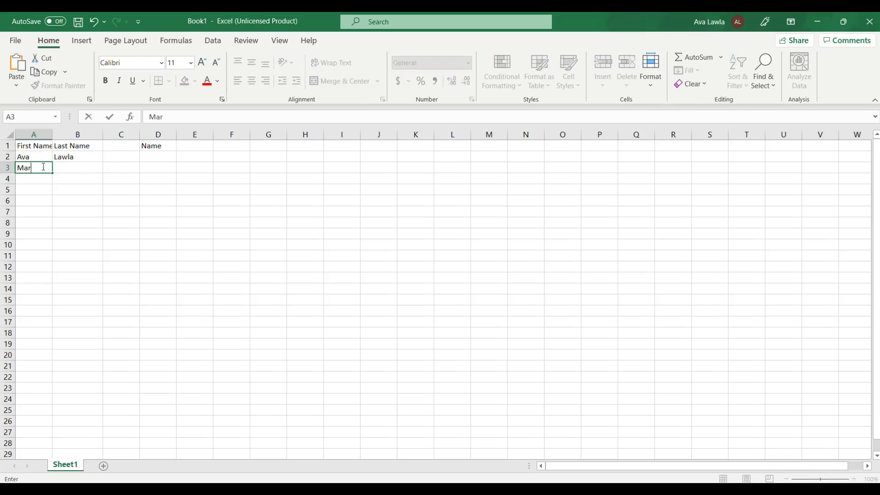
key("Tab")
type("Jane")
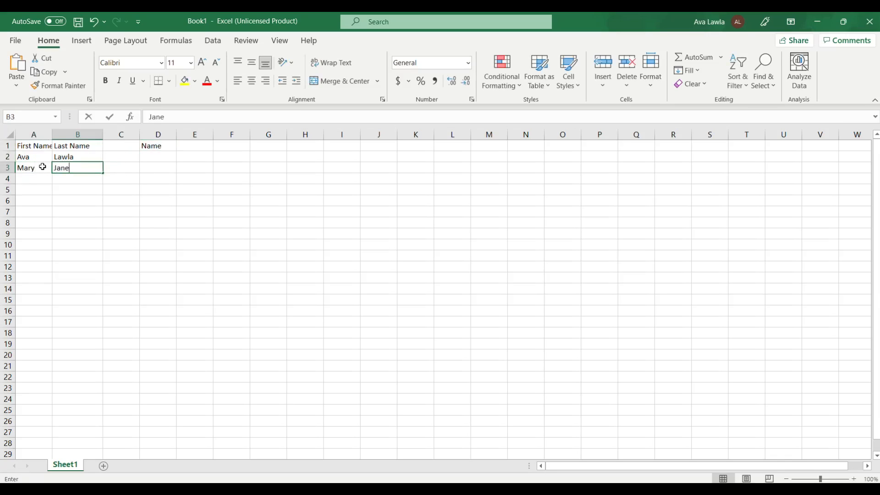
key("Return")
type("John")
key("Tab")
type("Brown")
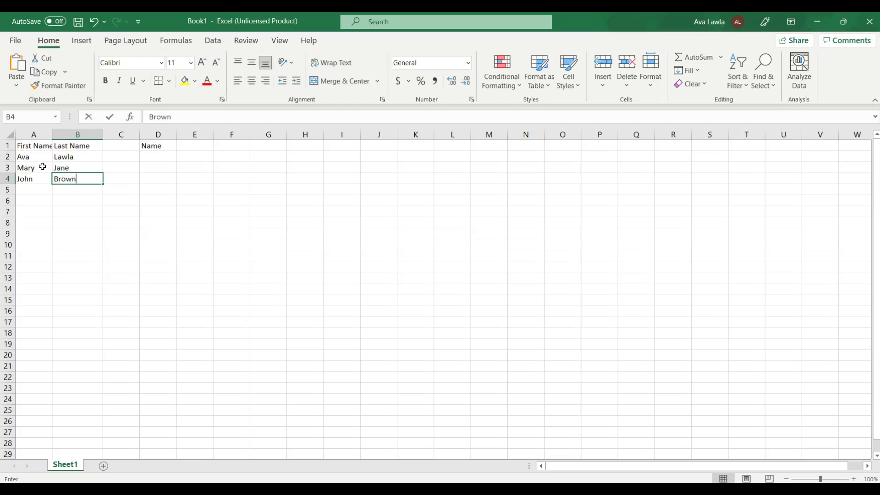
key("Return")
Step: Enter the fourth person's first name in A5 and last name in B5
type("Al")
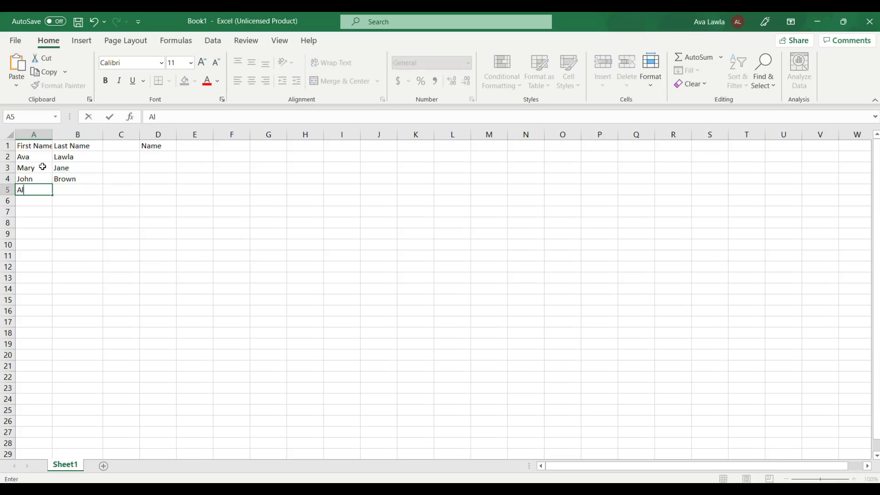
type("ex")
key("Tab")
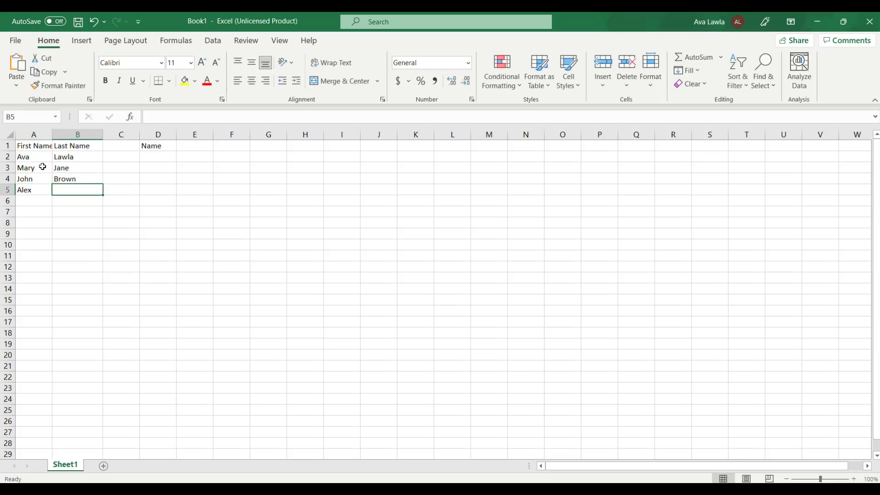
type("Williams")
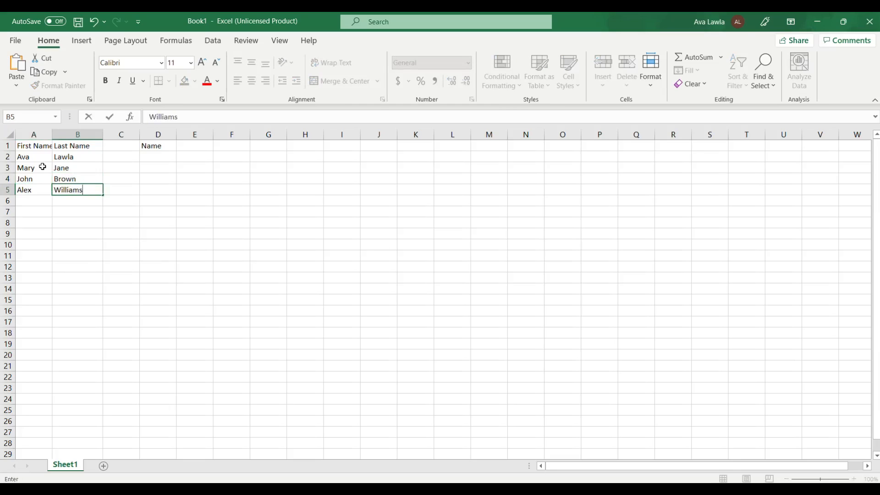
left_click(112, 227)
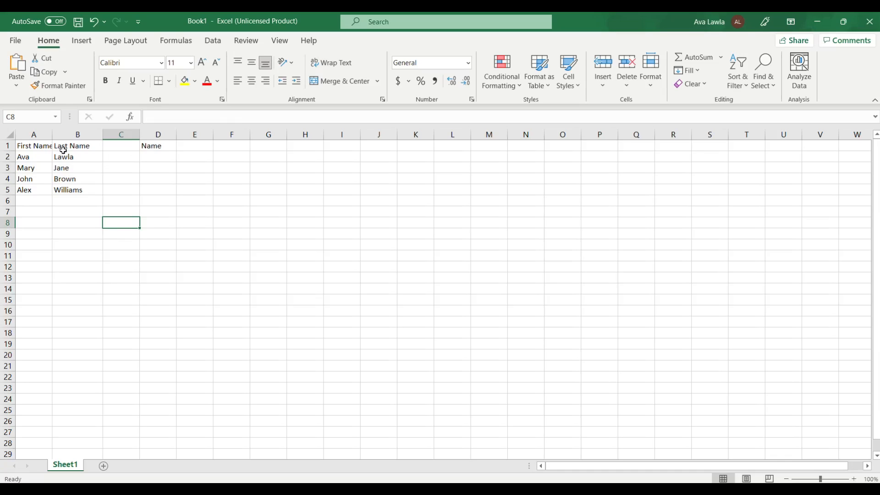
Step: Enter the first person's full name manually in D2 and clear the cell again
left_click(160, 155)
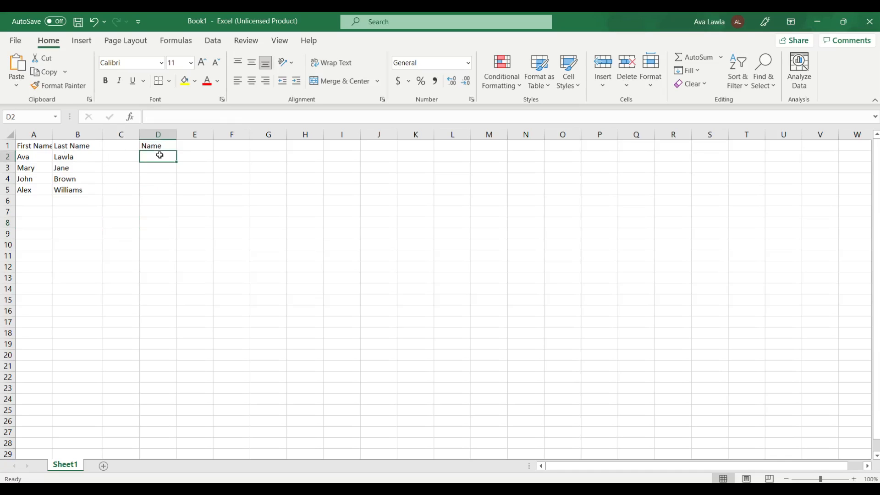
type("Ava Lawla")
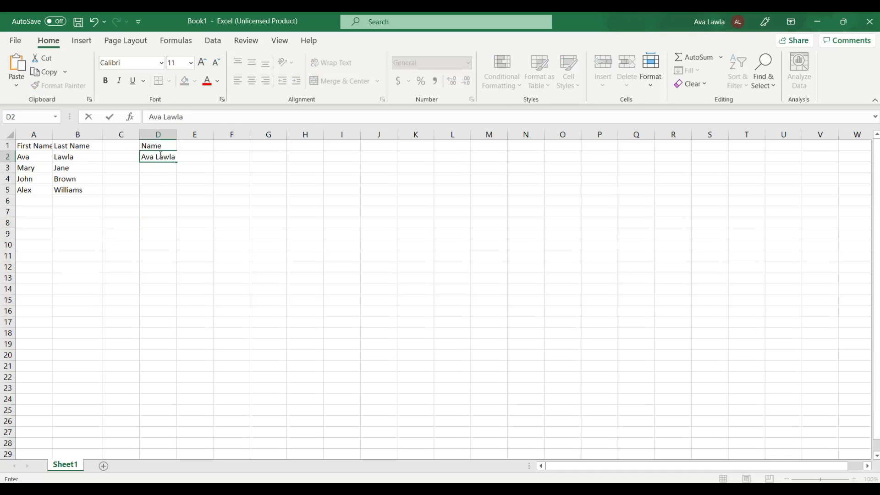
left_click(161, 181)
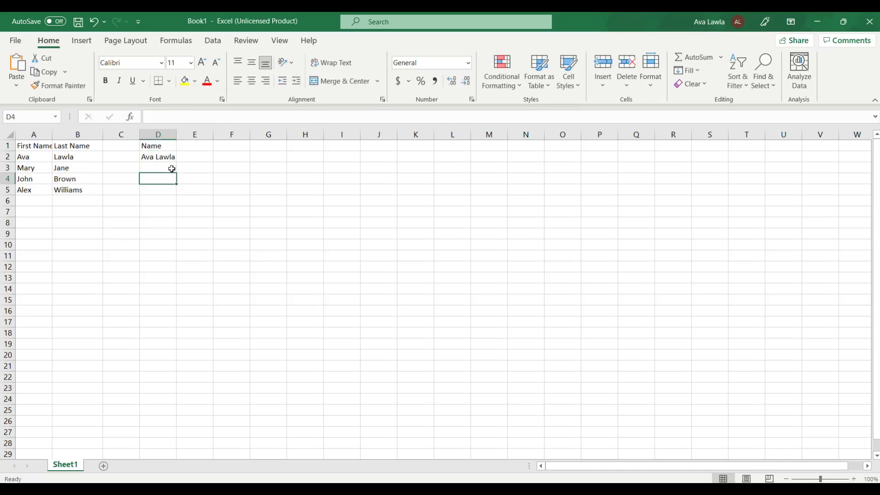
left_click(175, 160)
key("Delete")
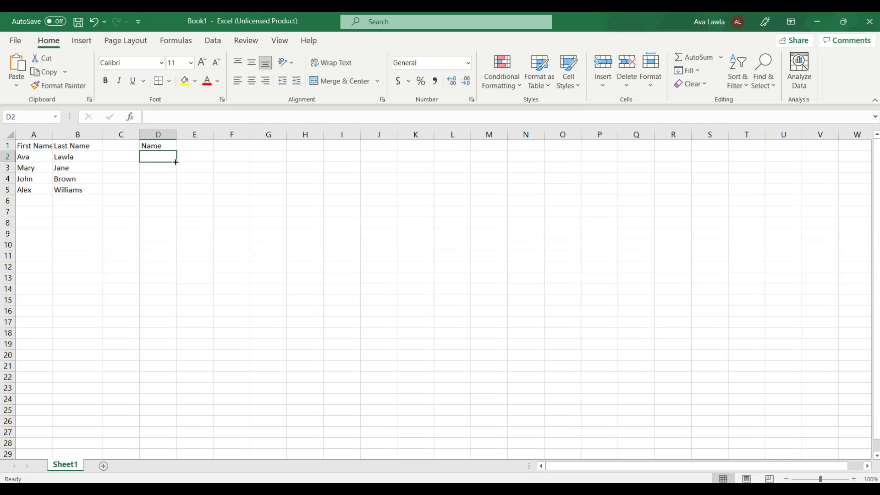
Step: Try copying the first name text from A2 into D2 and cancel before pasting
left_click(38, 157)
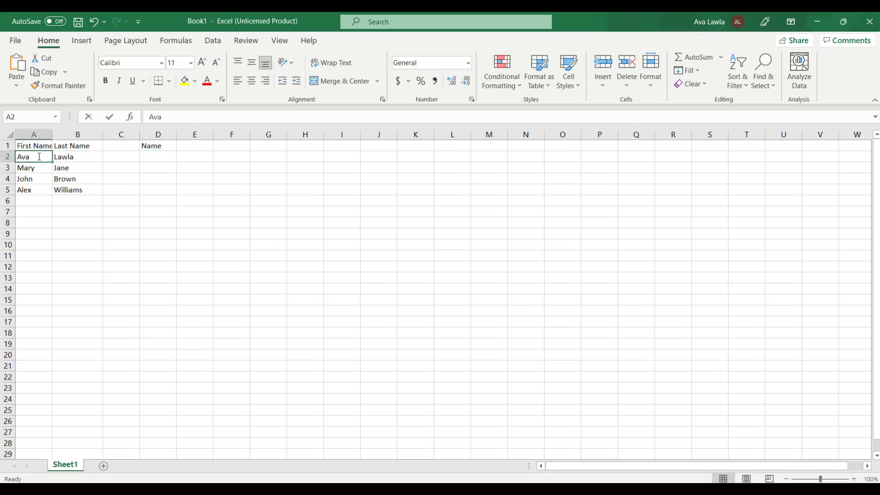
key("F2")
right_click(22, 157)
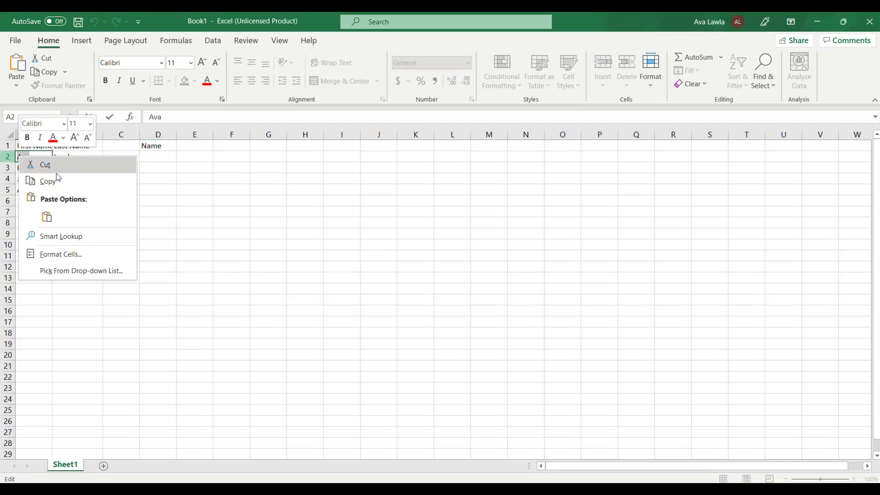
left_click(48, 179)
left_click(156, 159)
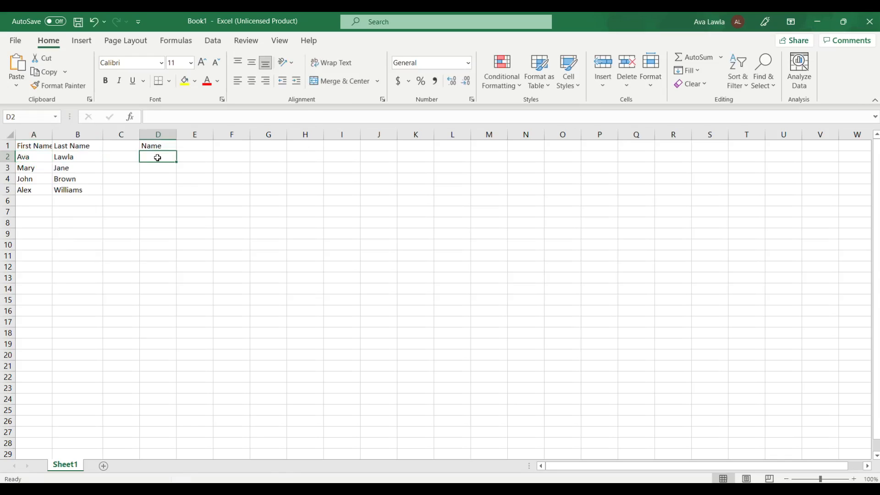
right_click(158, 158)
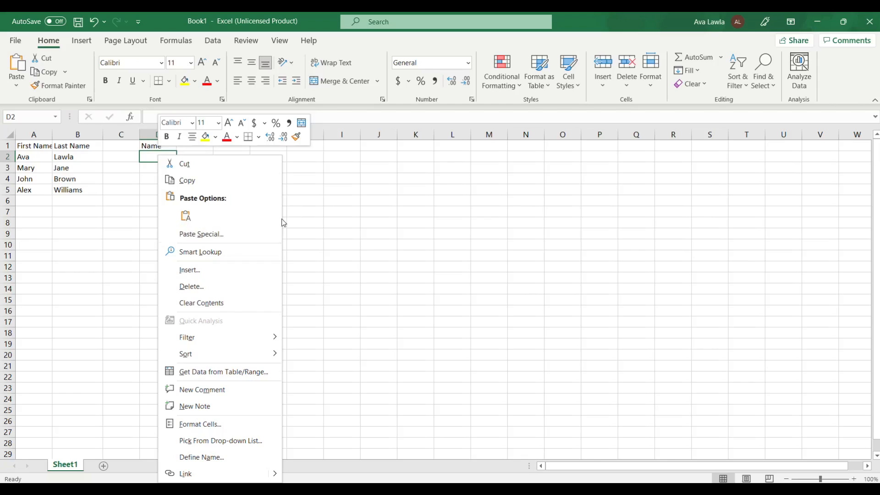
left_click(328, 209)
left_click(150, 181)
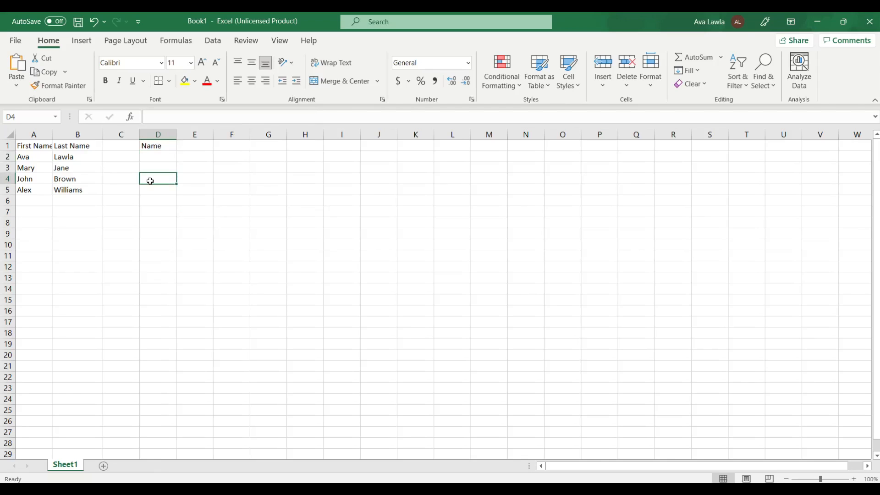
Step: Enter the formula =A2&" " in D2 to append a space to the first name
left_click(163, 158)
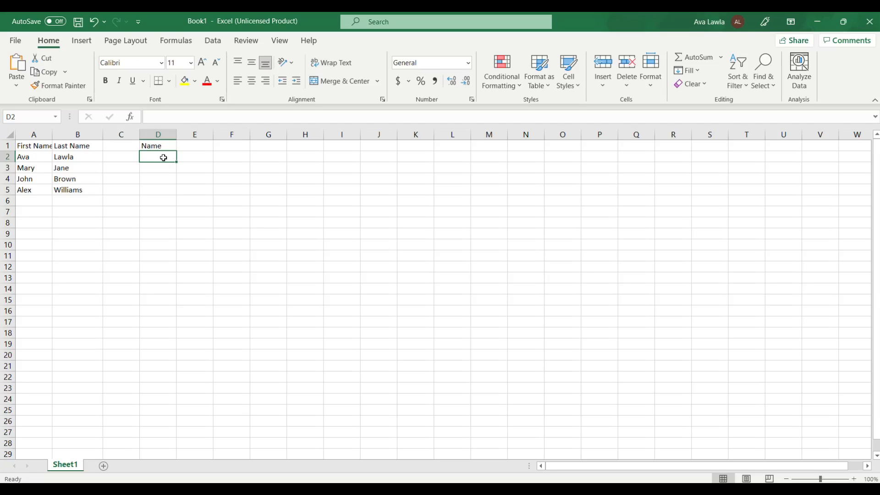
type("=")
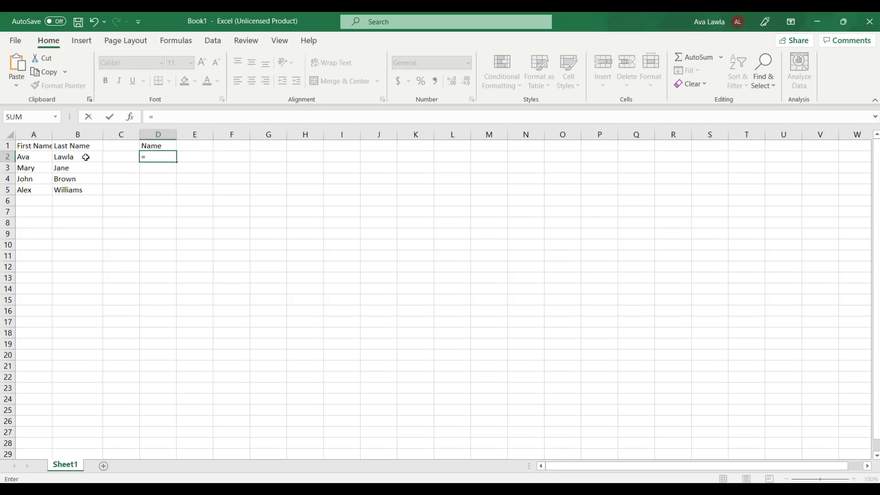
left_click(37, 158)
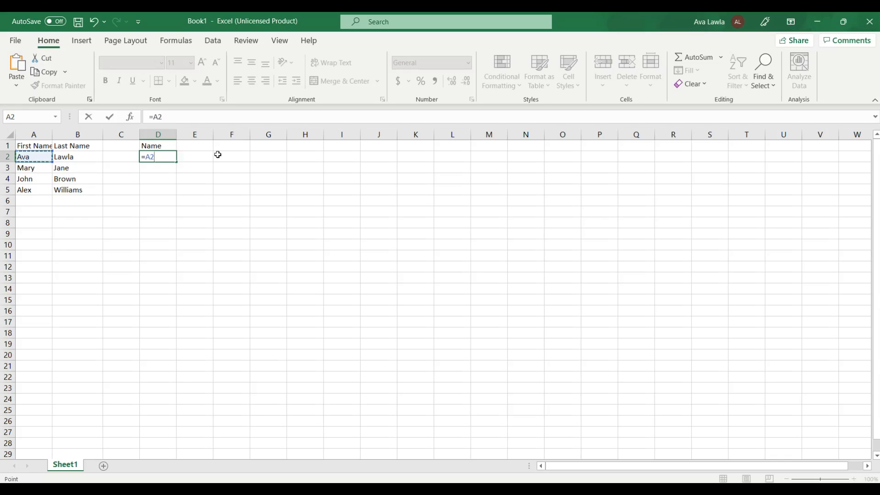
type("&")
left_click(81, 157)
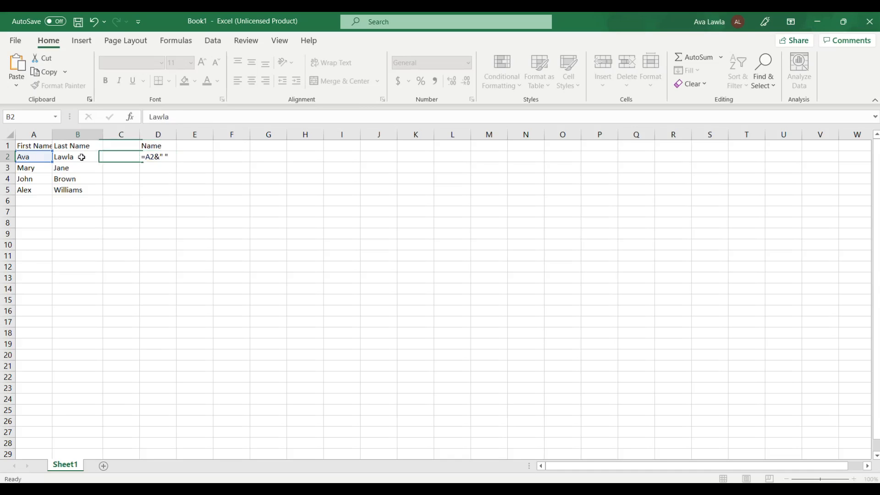
Step: Extend the formula in D2 to =A2&" "&B2 so it joins the first and last names
left_click(156, 157)
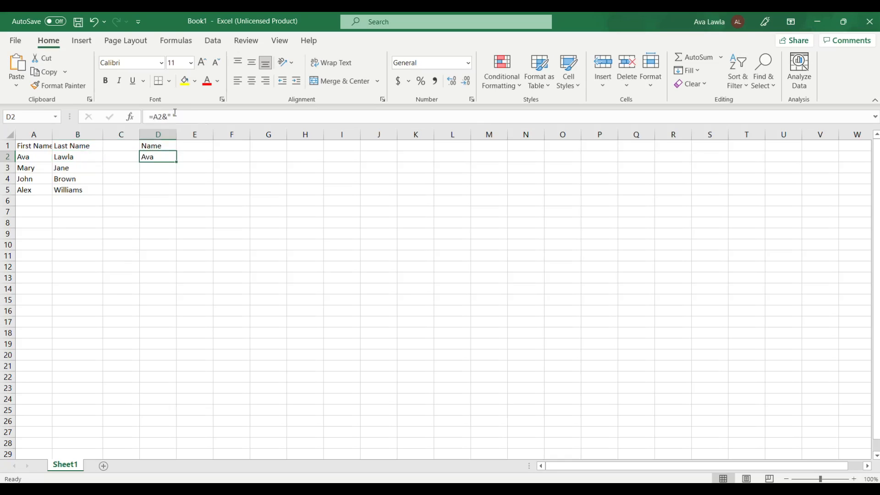
double_click(165, 156)
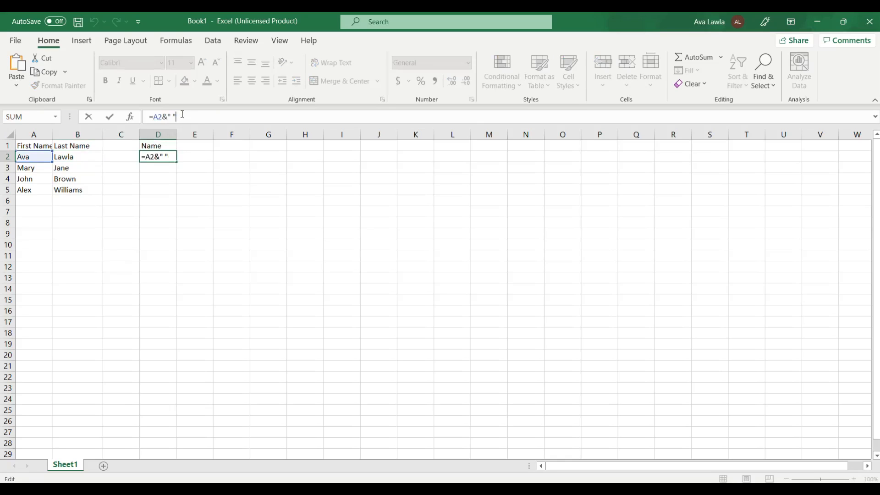
left_click(173, 159)
type("&")
left_click(68, 157)
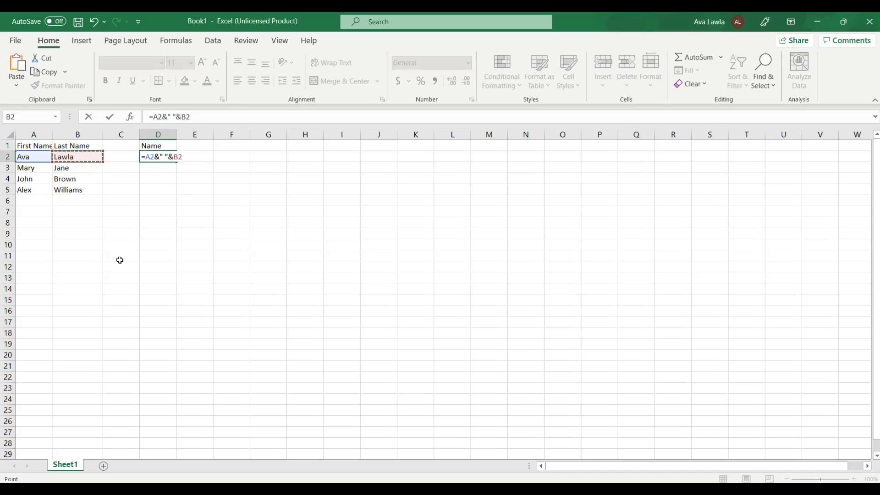
key("Return")
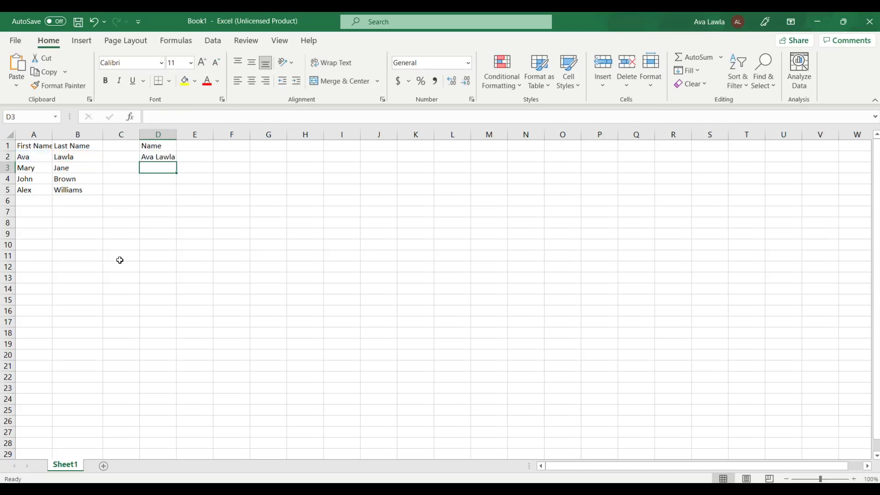
Step: Fill the name-joining formula from D2 down through D5 and check the formulas in the filled cells
left_click(170, 159)
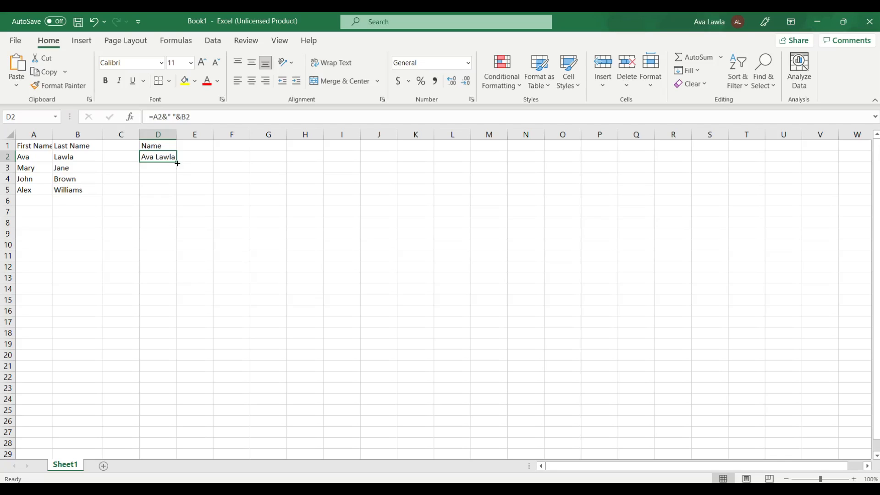
left_click_drag(177, 163, 177, 164)
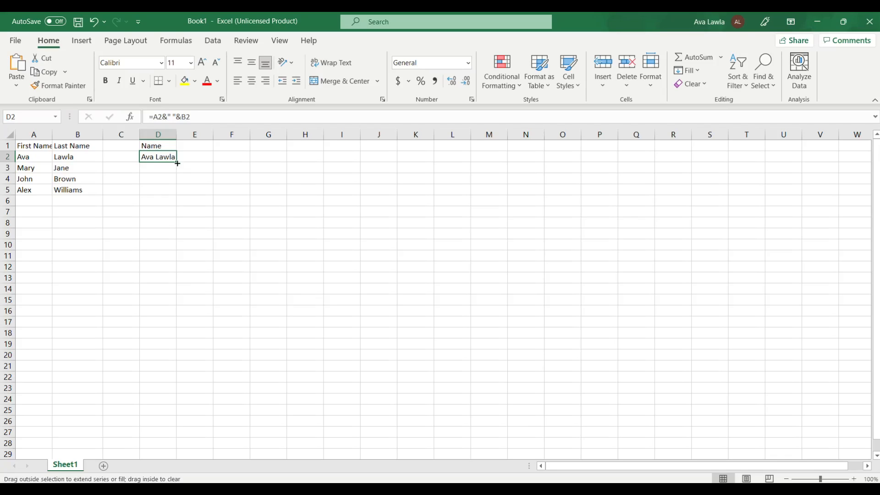
left_click_drag(178, 163, 171, 191)
left_click(169, 169)
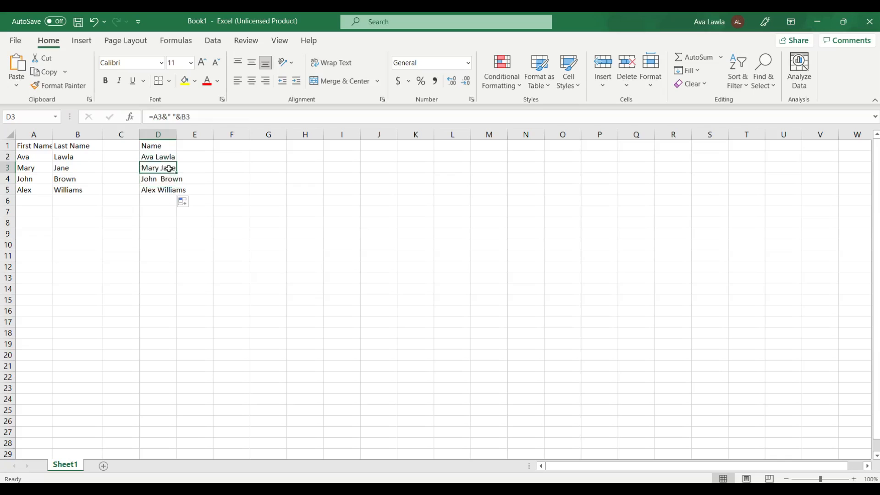
left_click(165, 178)
left_click(163, 190)
left_click(163, 169)
left_click(162, 176)
left_click(158, 189)
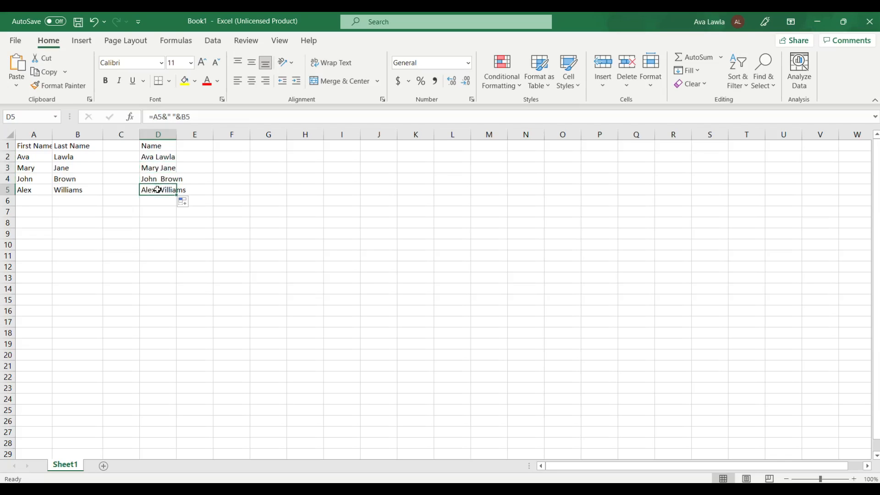
Step: Widen column D so the full names fit inside it and check the cells beneath the Name header
left_click_drag(180, 135, 187, 134)
left_click(179, 155)
left_click(169, 168)
left_click(165, 186)
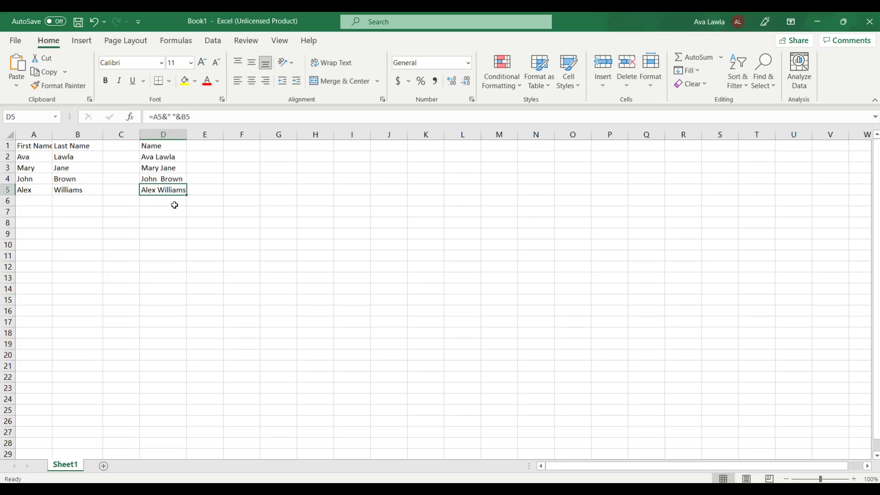
left_click(169, 168)
left_click(173, 152)
left_click(168, 171)
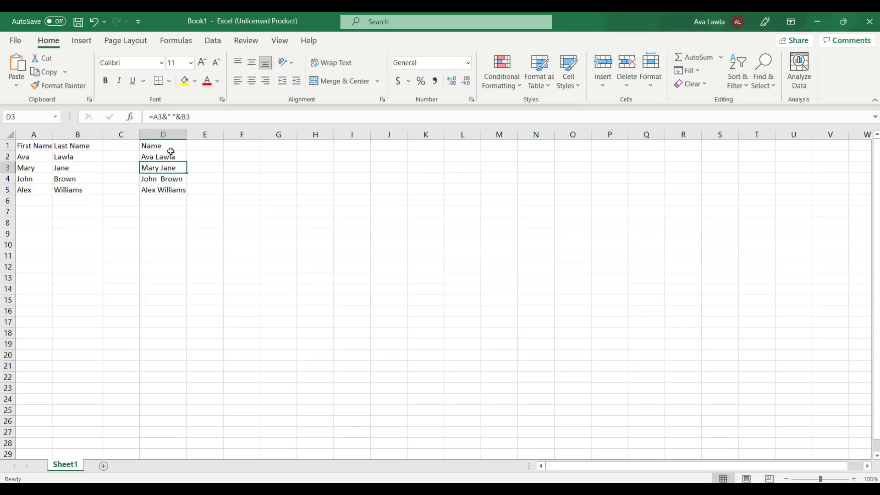
left_click_drag(168, 157, 173, 191)
right_click(169, 177)
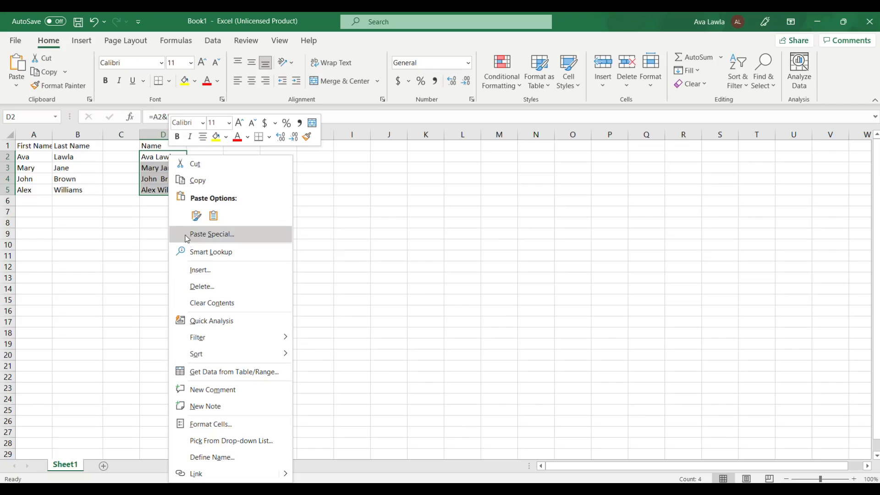
left_click(201, 181)
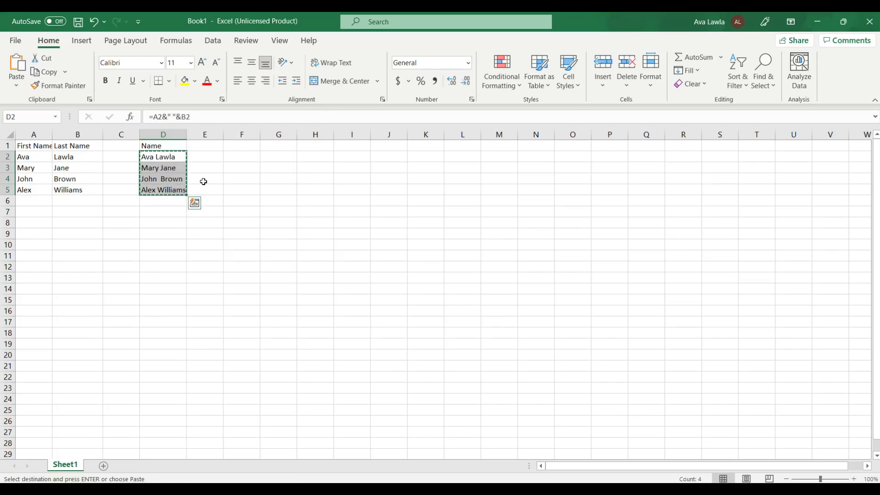
right_click(240, 157)
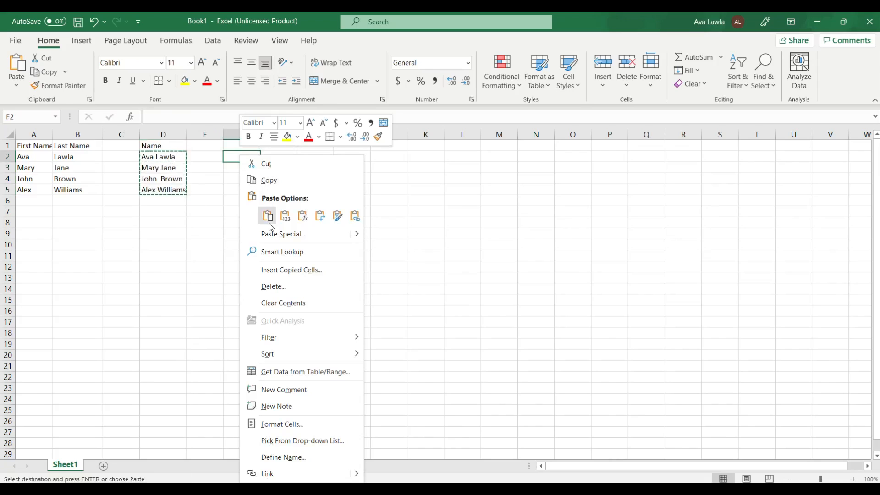
left_click(294, 236)
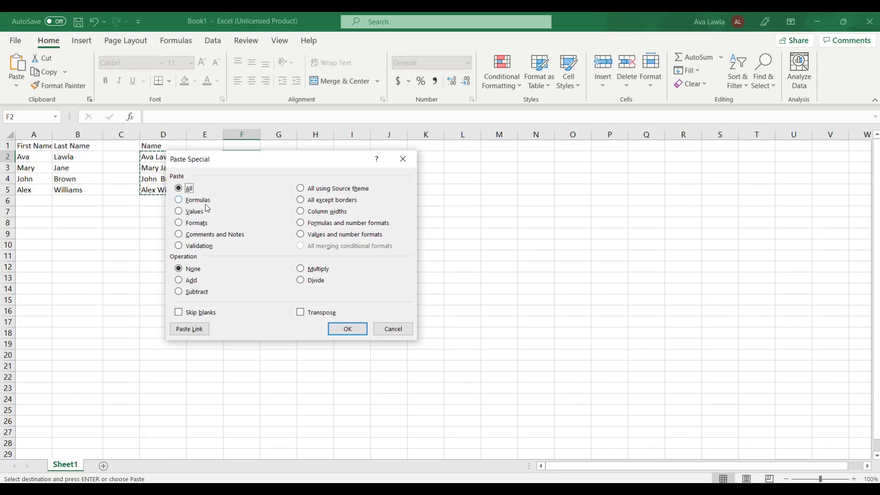
left_click(398, 330)
Step: Compare the formulas behind the combined names in column D with the plain text entries in columns A and B
left_click(173, 173)
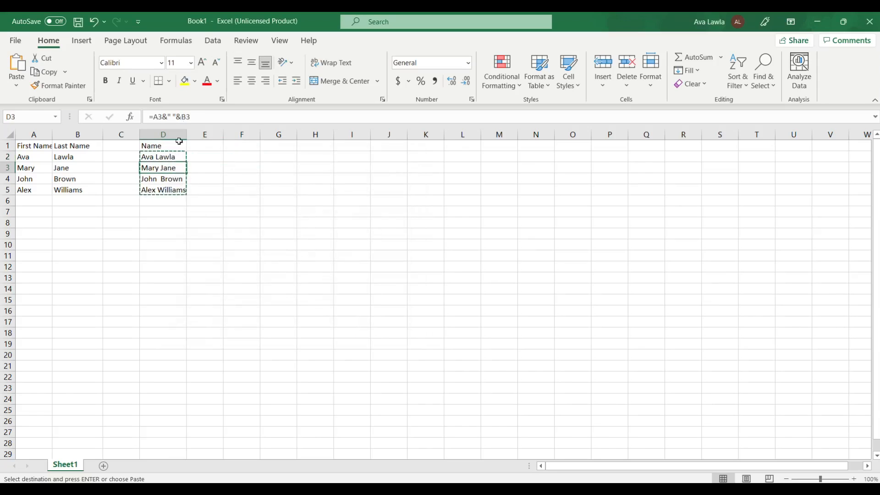
left_click(170, 178)
left_click(172, 190)
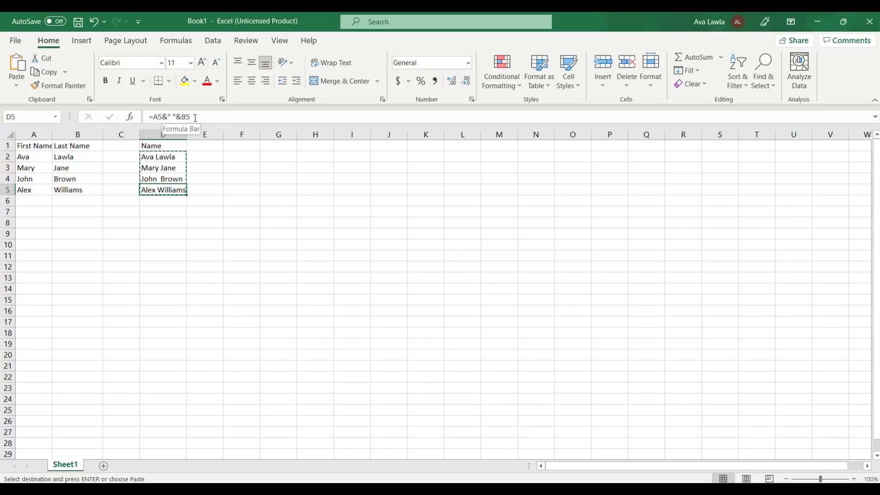
left_click(170, 171)
left_click(166, 178)
left_click(60, 158)
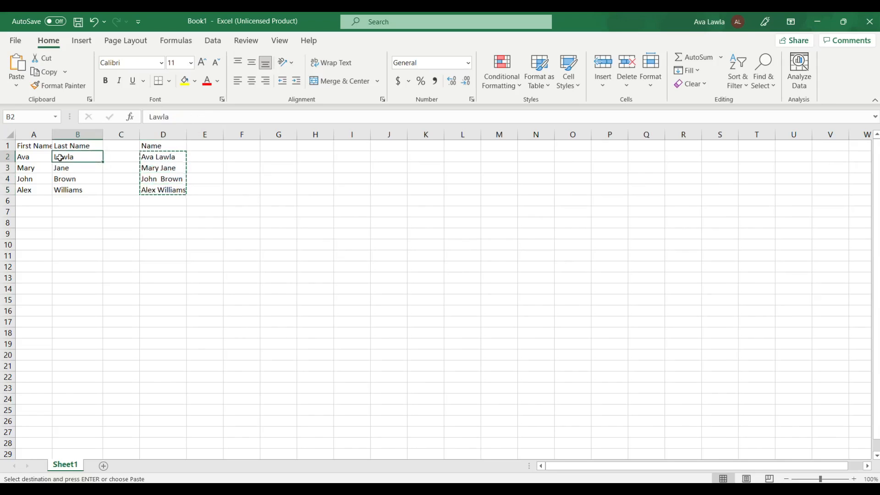
left_click(43, 165)
left_click(65, 159)
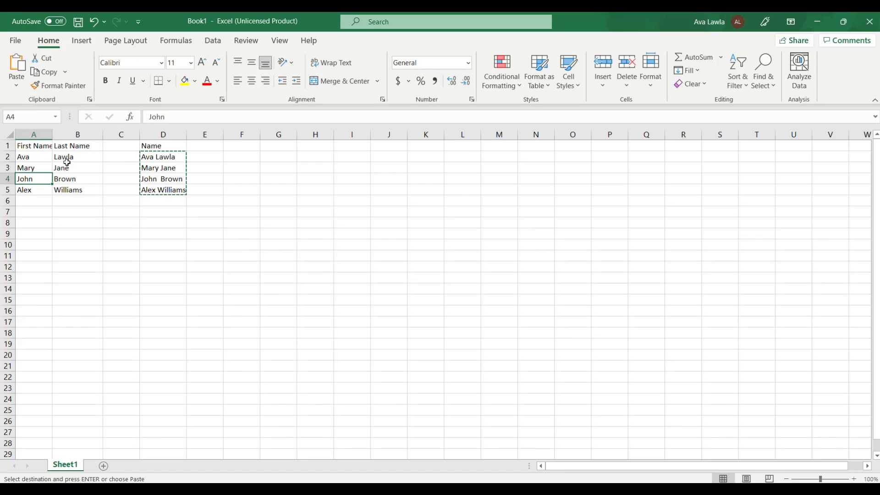
left_click(71, 172)
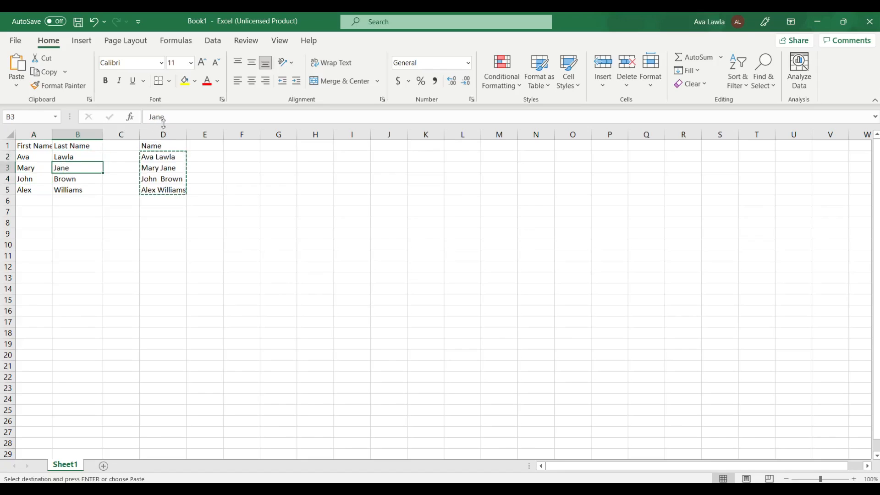
left_click(164, 164)
Step: Copy the combined names in D2:D5, paste them into E2:E5 with Paste Special set to Values, and check the pasted cells
left_click_drag(177, 155, 171, 182)
right_click(172, 182)
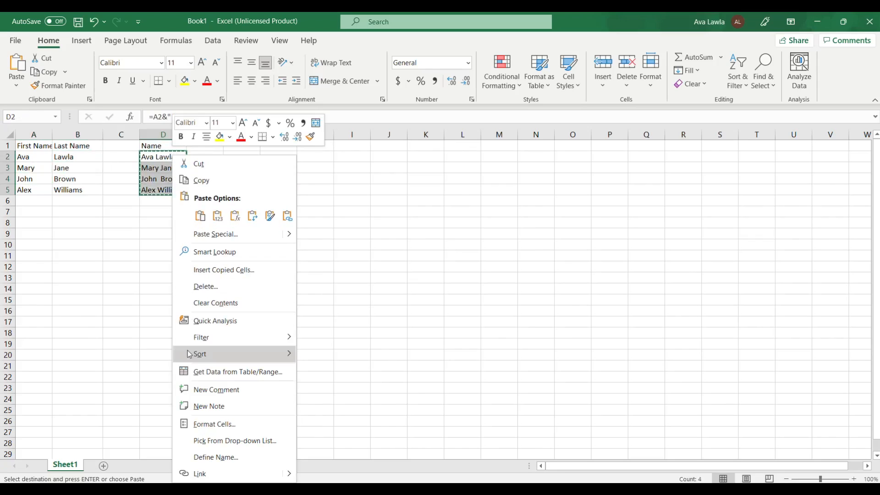
left_click(202, 180)
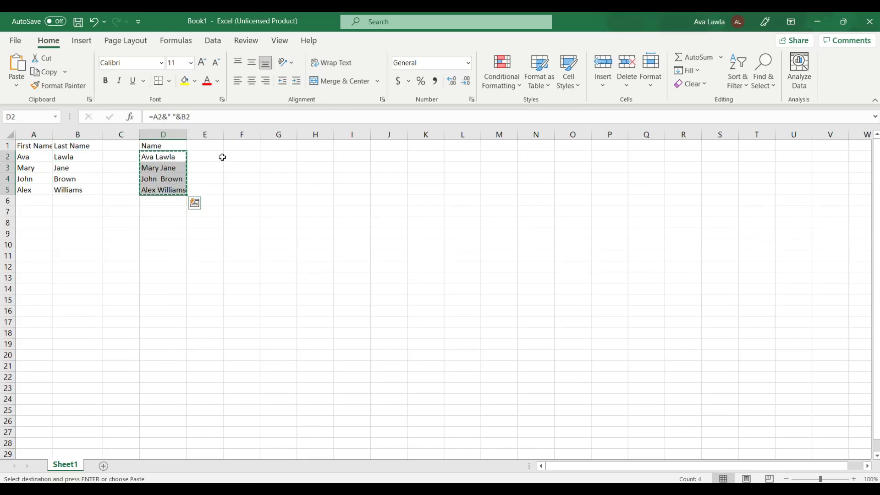
left_click(208, 156)
right_click(209, 155)
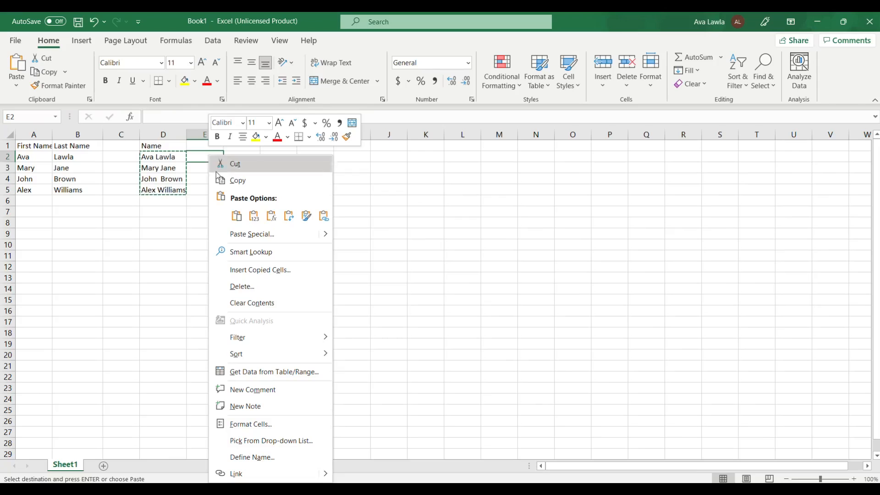
left_click(240, 233)
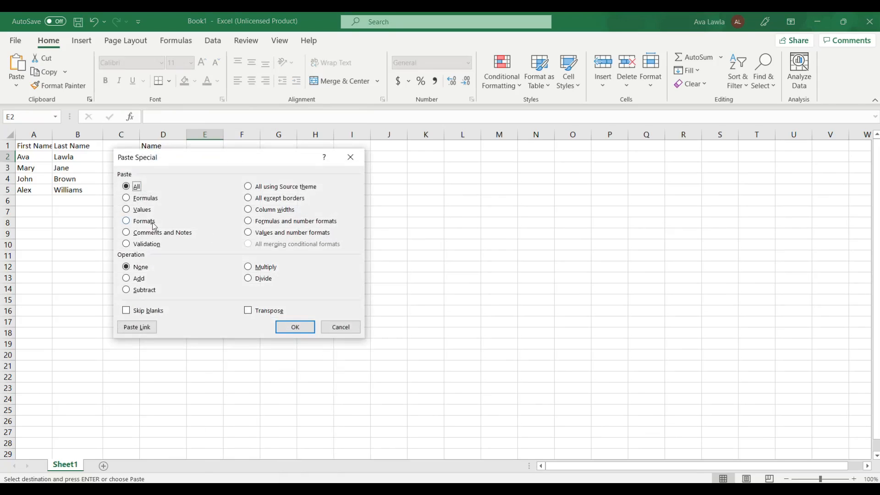
left_click(127, 211)
left_click(296, 327)
left_click(219, 245)
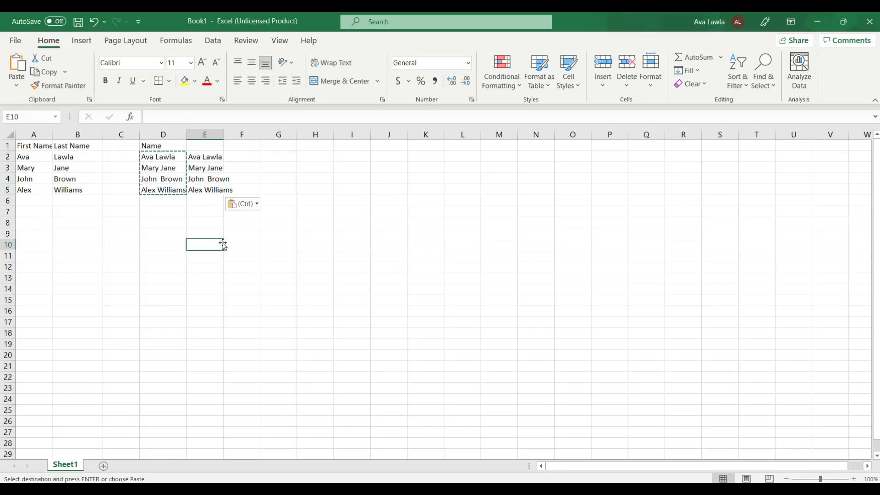
left_click(209, 168)
left_click(212, 180)
Step: Copy the Name header from D1 into E1 above the pasted values
right_click(173, 150)
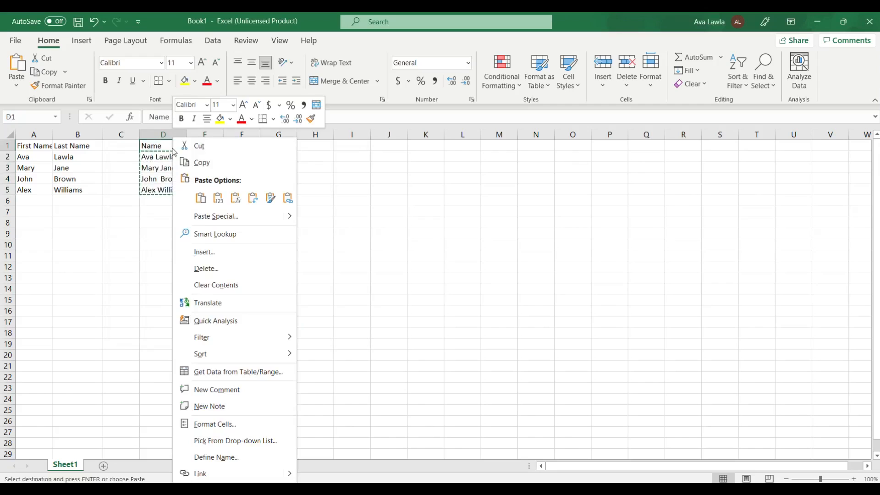
left_click(202, 163)
right_click(209, 150)
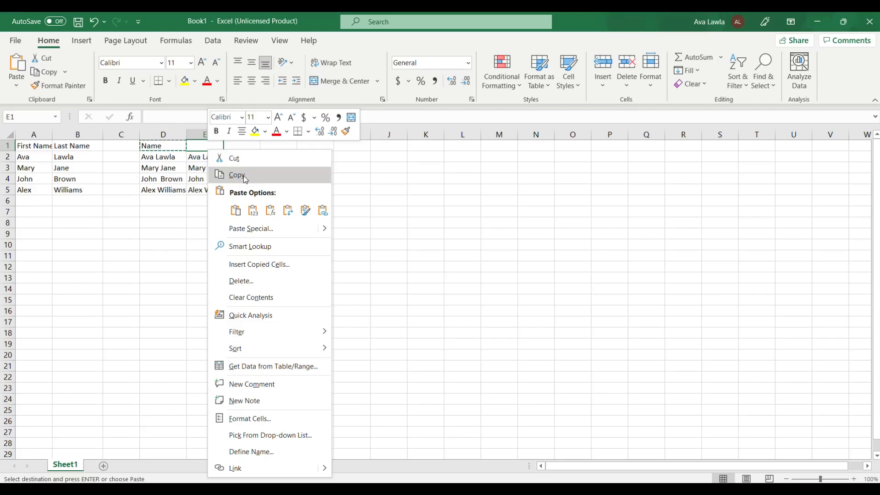
left_click(236, 211)
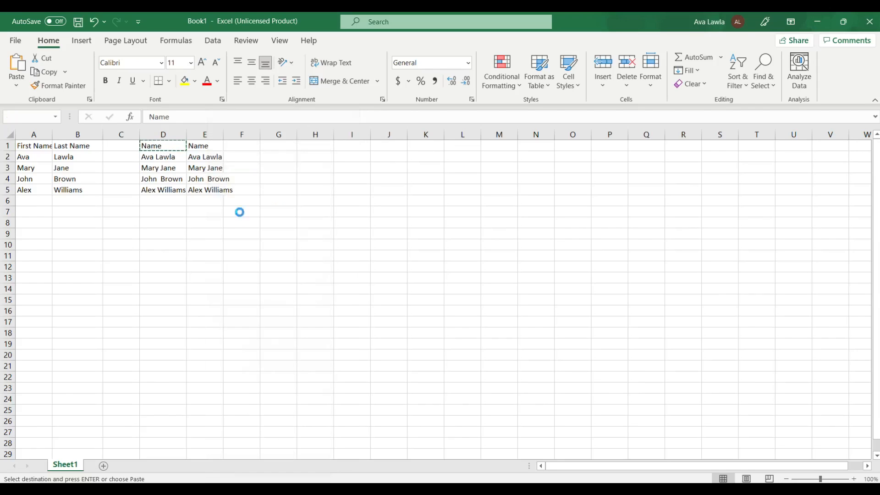
left_click(231, 212)
Step: Clear the contents of A1:D5, removing the original name columns and the formula column
left_click_drag(36, 146, 176, 196)
key("Delete")
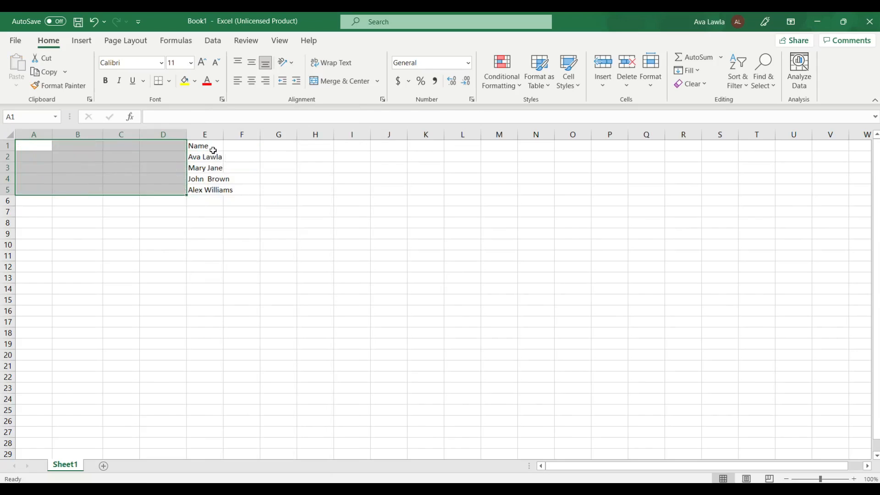
left_click(201, 146)
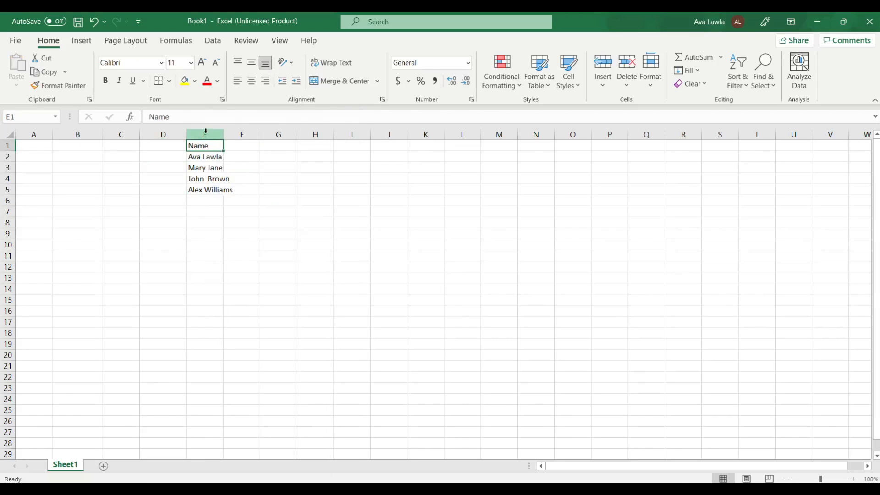
Step: Cut the whole of column E and paste it into column A
right_click(205, 133)
left_click(235, 142)
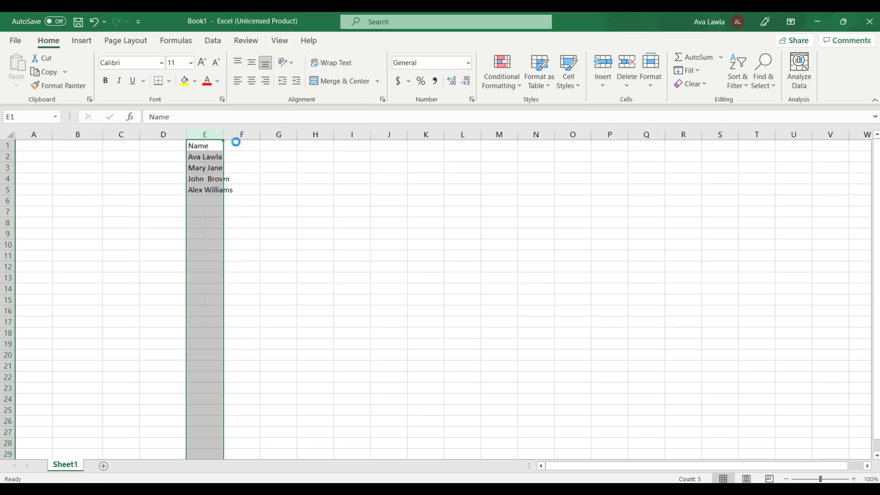
right_click(34, 135)
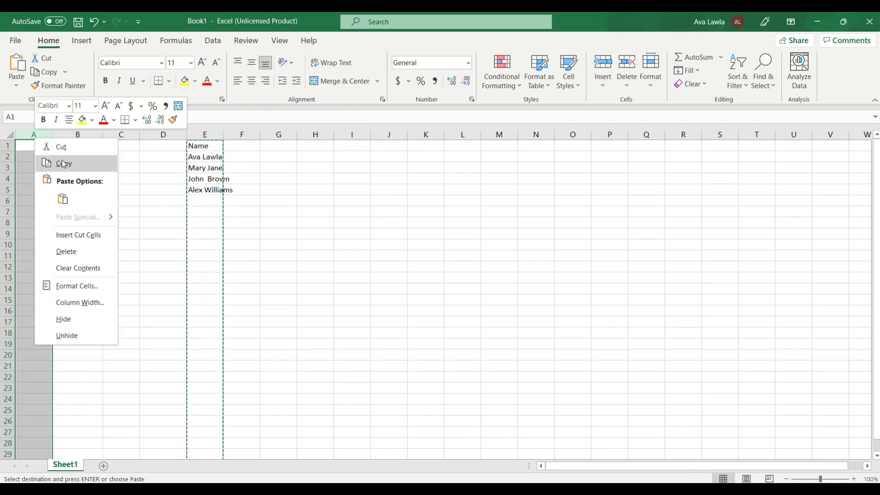
left_click(63, 198)
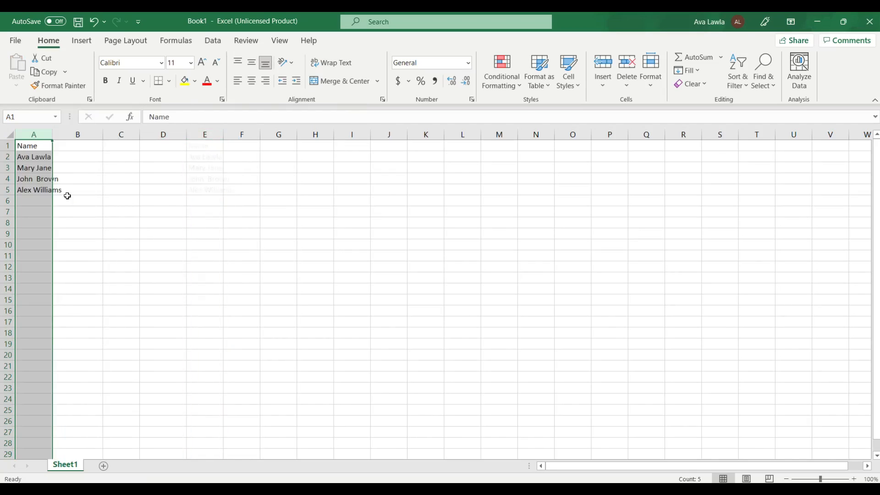
left_click(67, 194)
Step: Widen column A so the full names fit inside it and check the cells from A1 to A5
left_click_drag(52, 137, 87, 138)
left_click(73, 145)
left_click(106, 145)
left_click(73, 144)
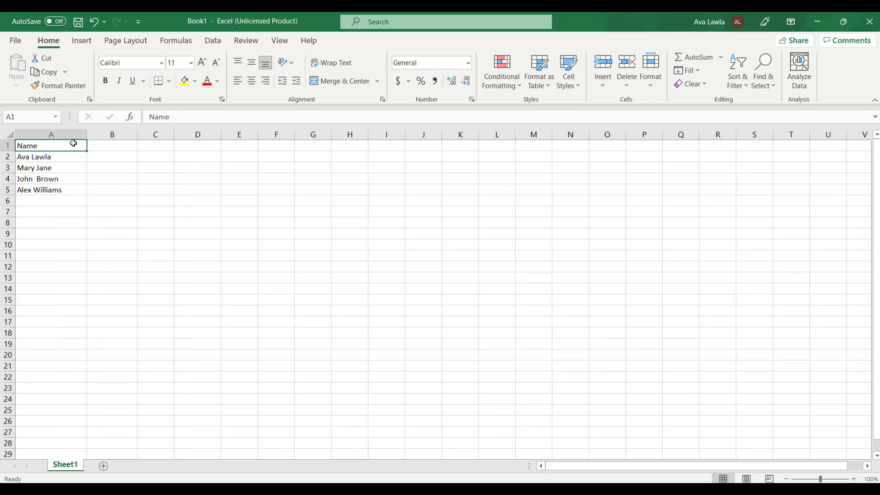
left_click(67, 154)
left_click(57, 170)
left_click(57, 180)
left_click(59, 190)
left_click(66, 212)
left_click(74, 242)
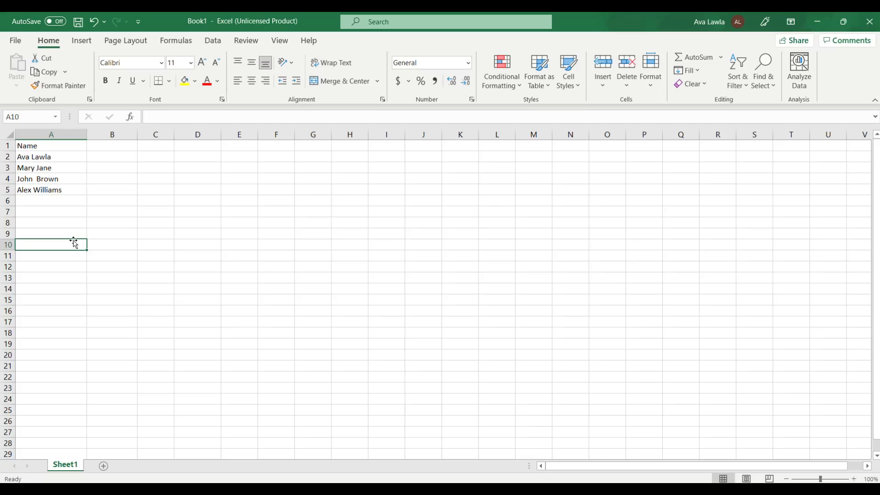